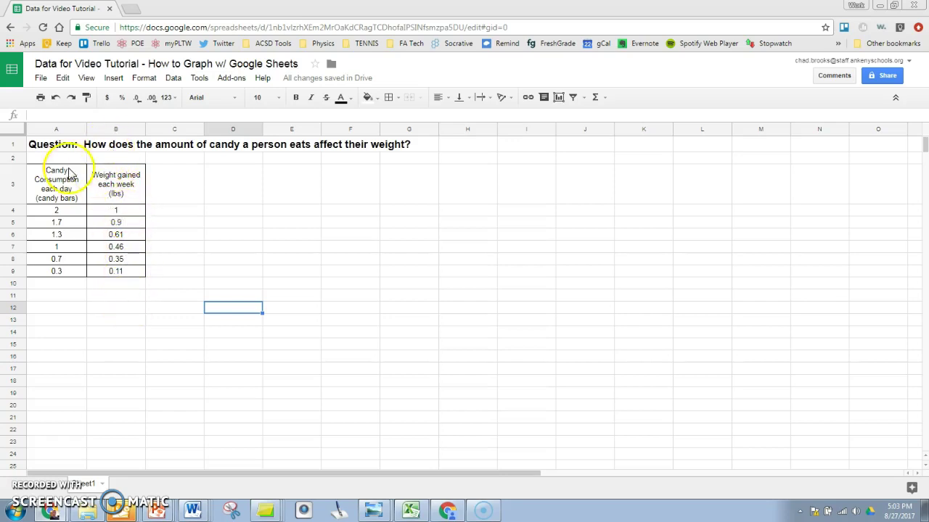
# Enter the labels 'IV' in A11 and 'DV' in B11 beneath the data table.
pyautogui.click(48, 291)
pyautogui.write('IV')
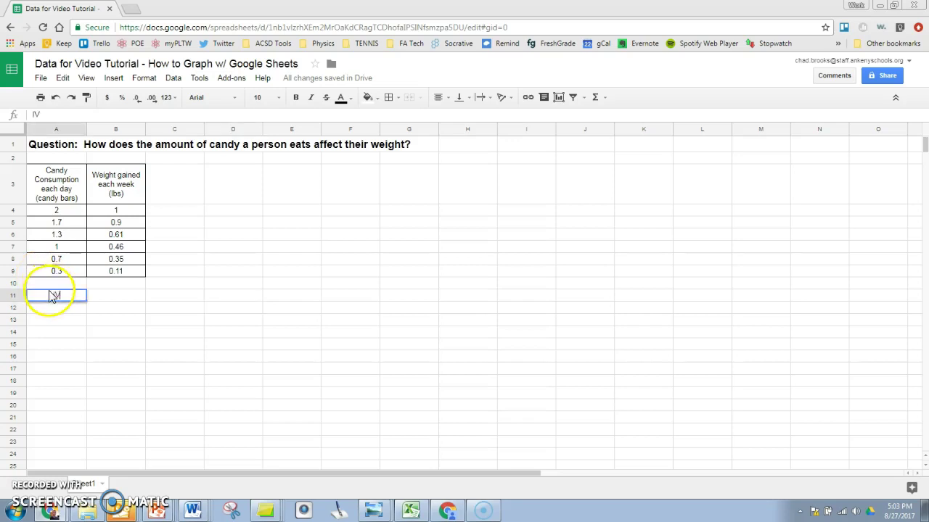
pyautogui.click(127, 303)
pyautogui.write('DV')
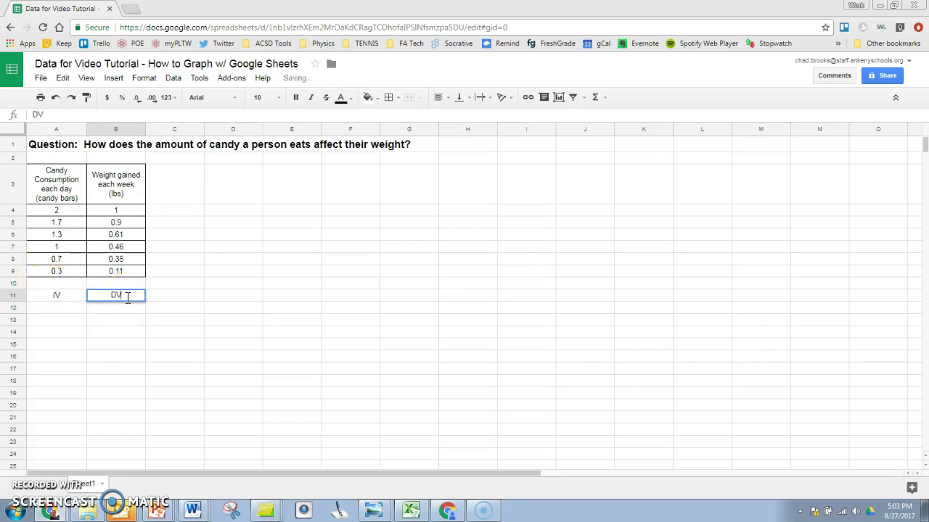
pyautogui.click(221, 325)
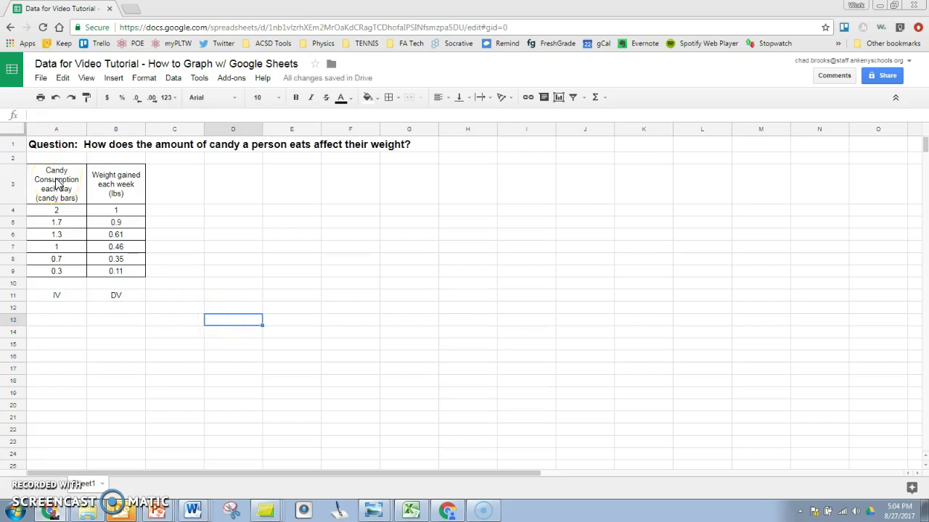
# Insert a chart from the A3:B9 candy and weight data and reopen its Chart editor.
pyautogui.moveTo(58, 183); pyautogui.dragTo(120, 274)
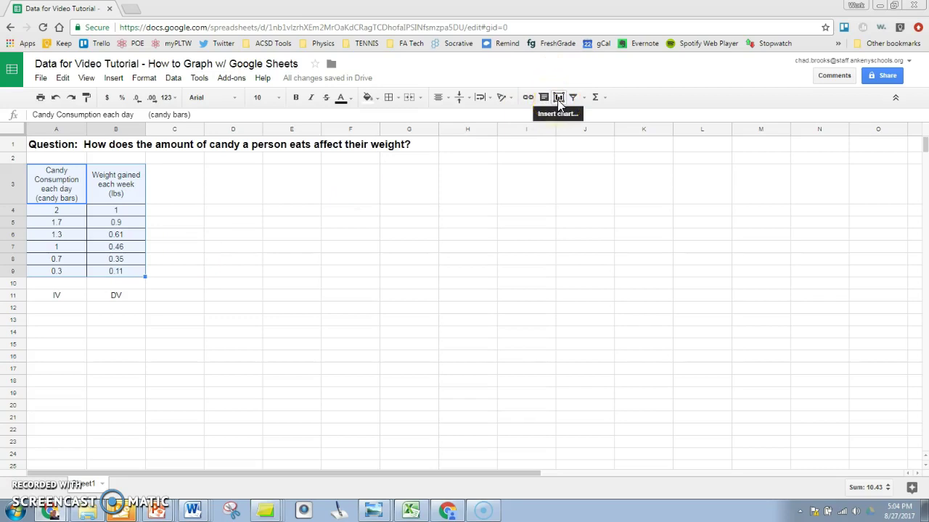
pyautogui.click(114, 78)
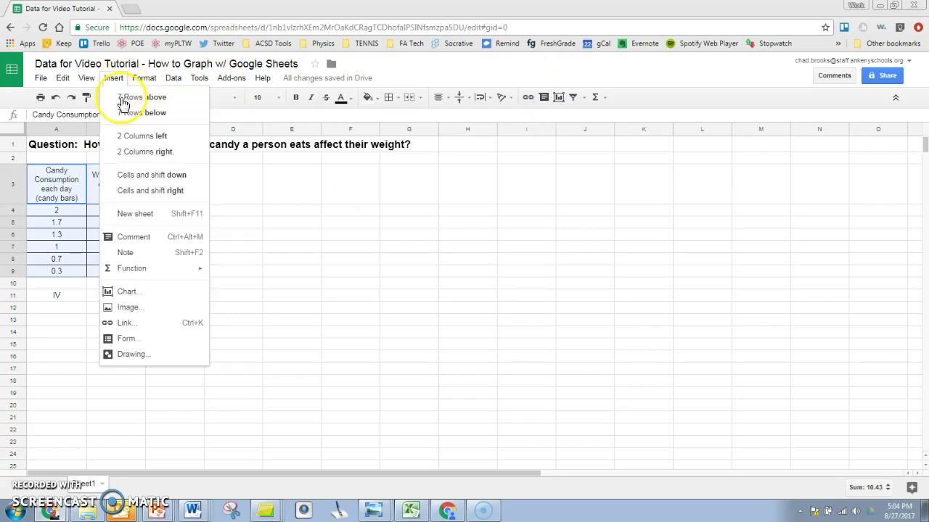
pyautogui.click(125, 291)
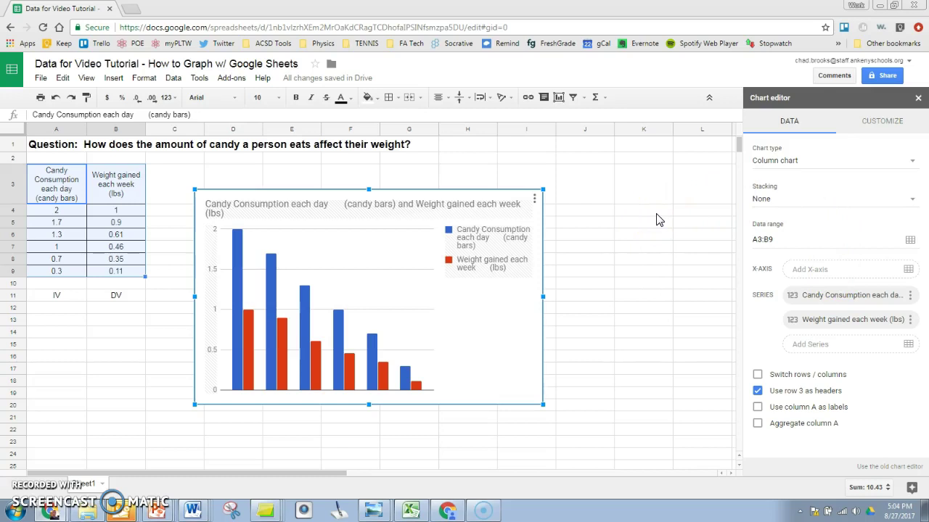
pyautogui.press('Escape')
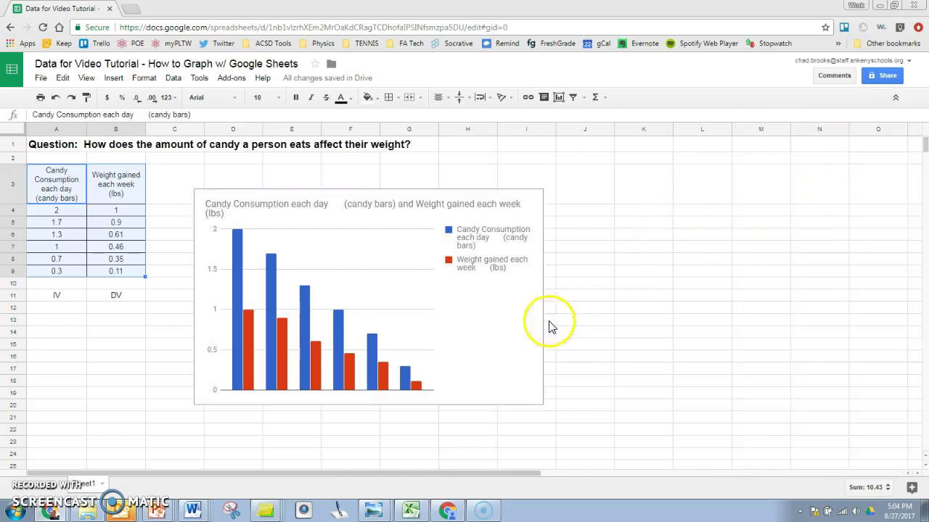
pyautogui.doubleClick(489, 343)
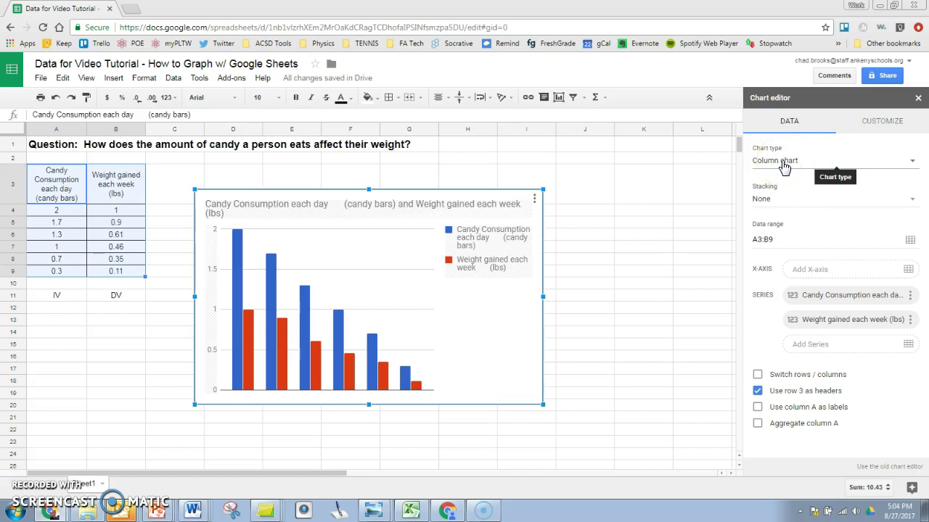
# Change the chart type to Scatter chart.
pyautogui.click(783, 163)
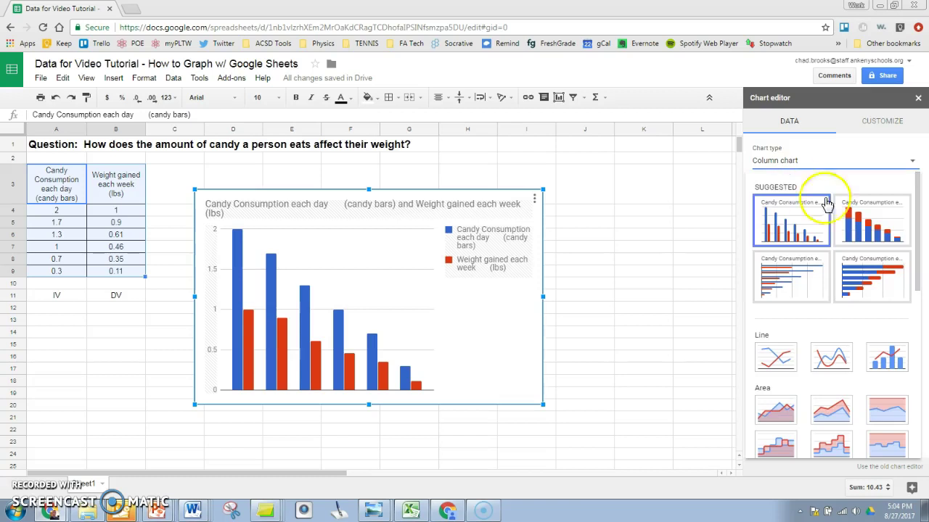
pyautogui.moveTo(918, 223); pyautogui.dragTo(926, 278)
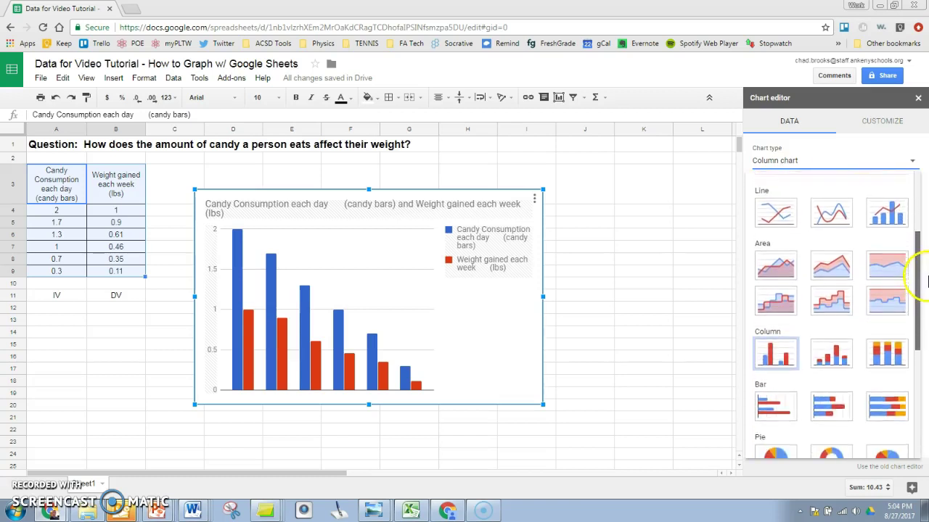
pyautogui.scroll(1, 791, 228)
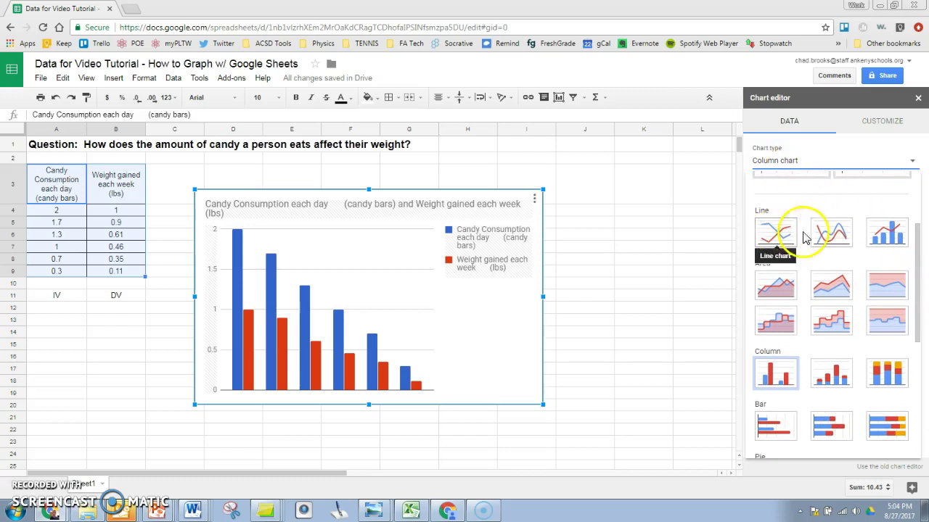
pyautogui.moveTo(918, 244); pyautogui.dragTo(920, 303)
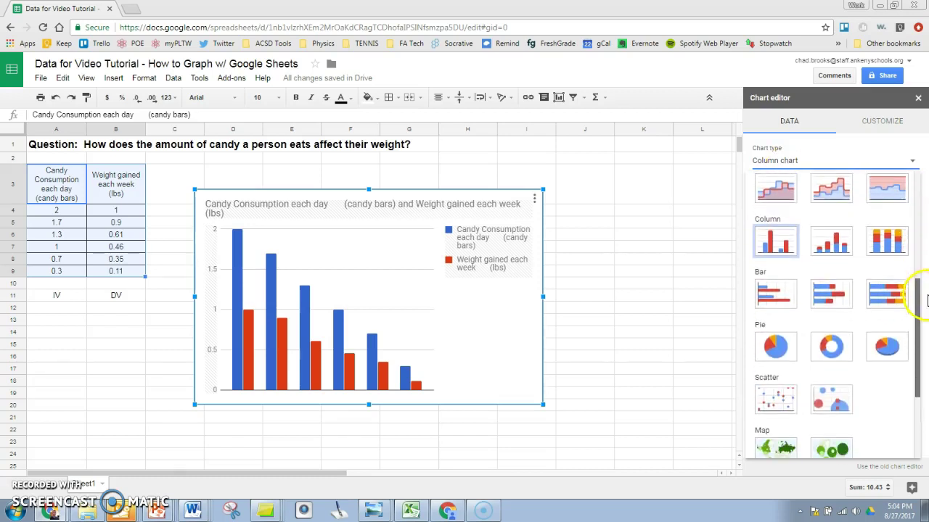
pyautogui.click(779, 396)
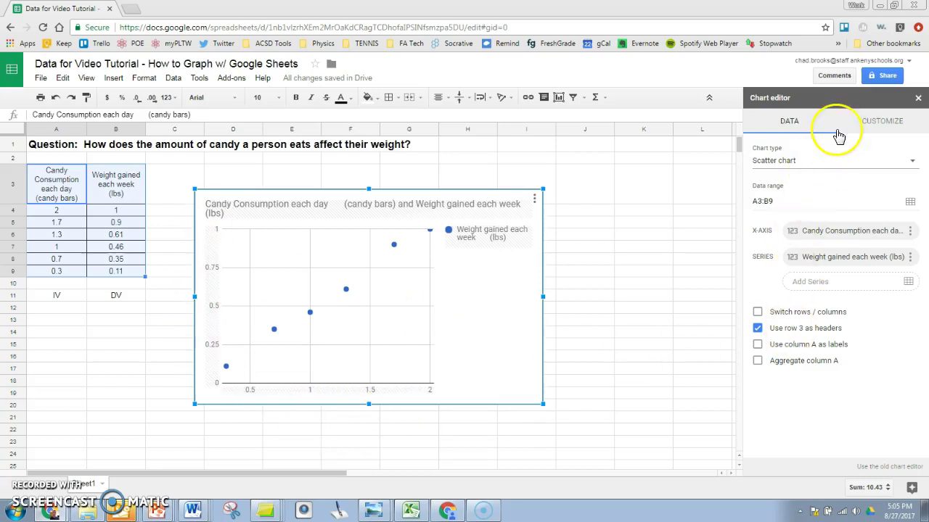
# Set the chart title to 'Candy Consumption vs. Weight Gain'.
pyautogui.click(875, 125)
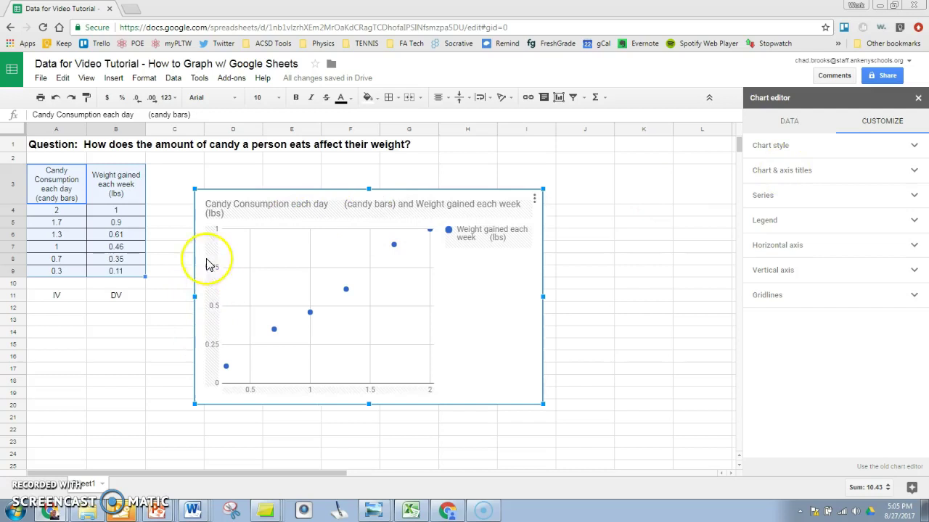
pyautogui.click(799, 172)
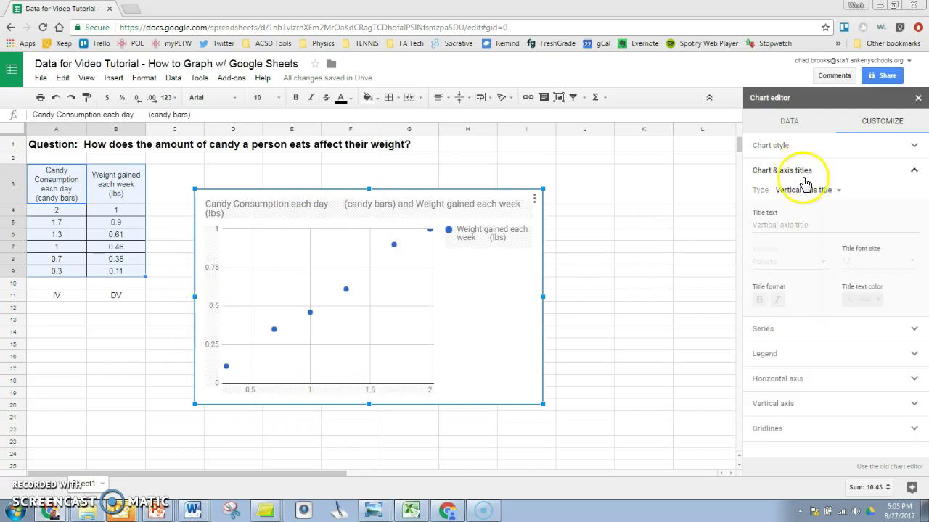
pyautogui.click(818, 190)
pyautogui.click(812, 148)
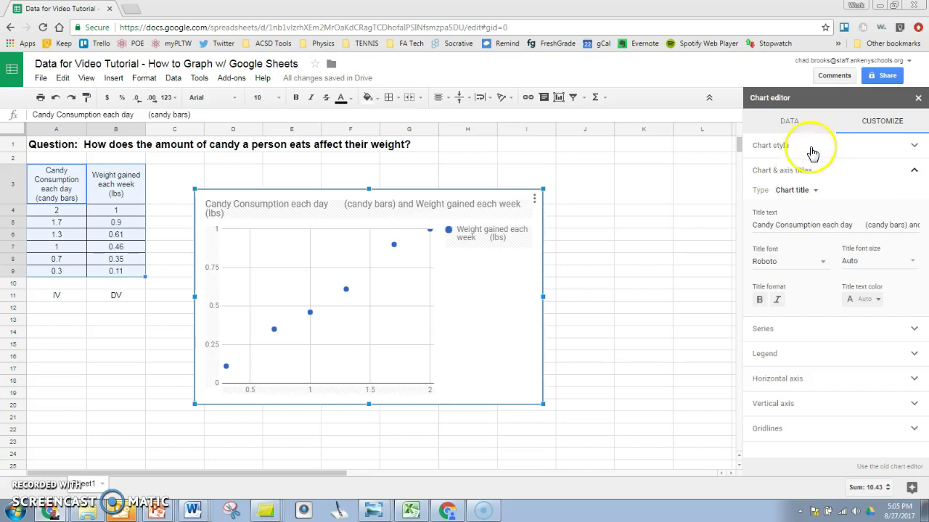
pyautogui.click(776, 224)
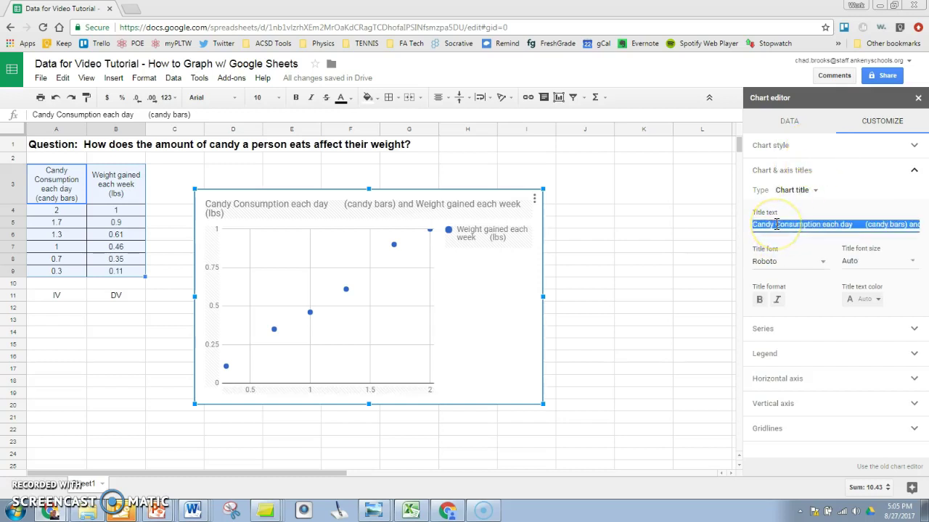
pyautogui.write('Ca')
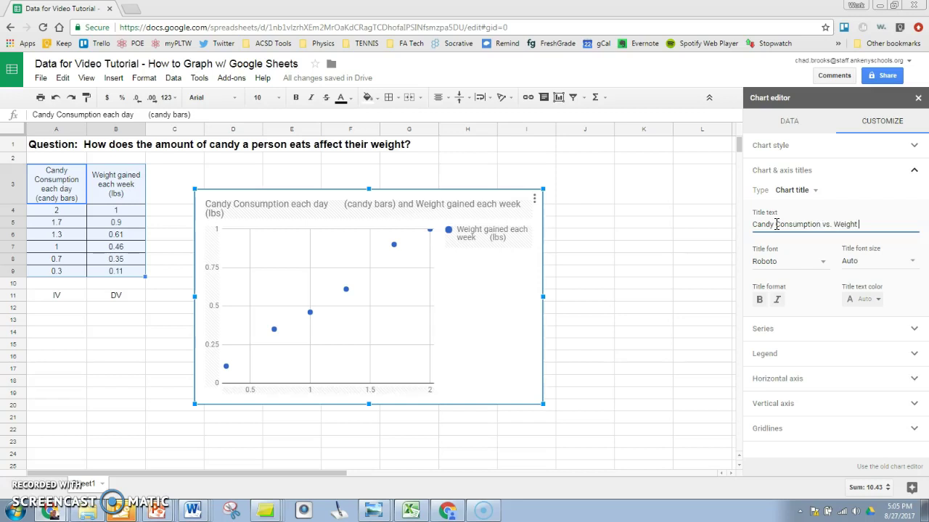
pyautogui.click(809, 193)
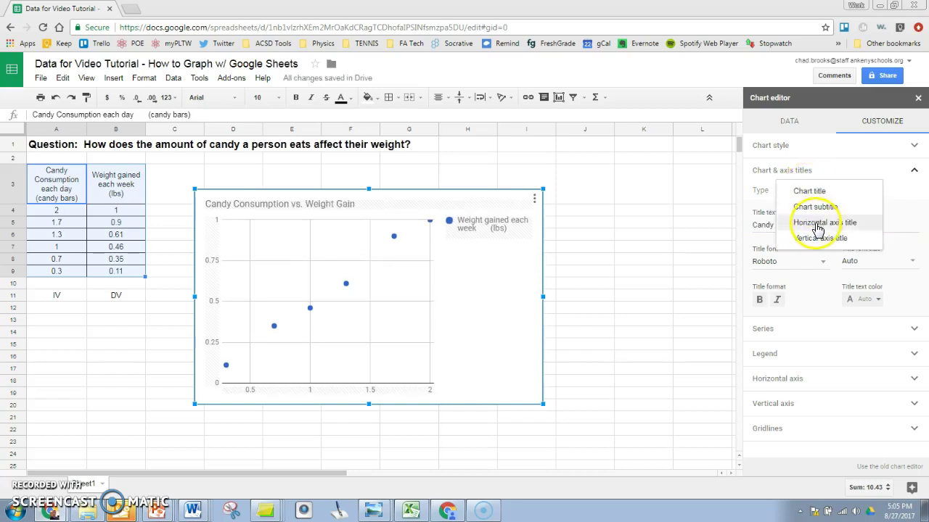
# Title the horizontal axis 'Candy Consumption (candy bars)'.
pyautogui.click(816, 223)
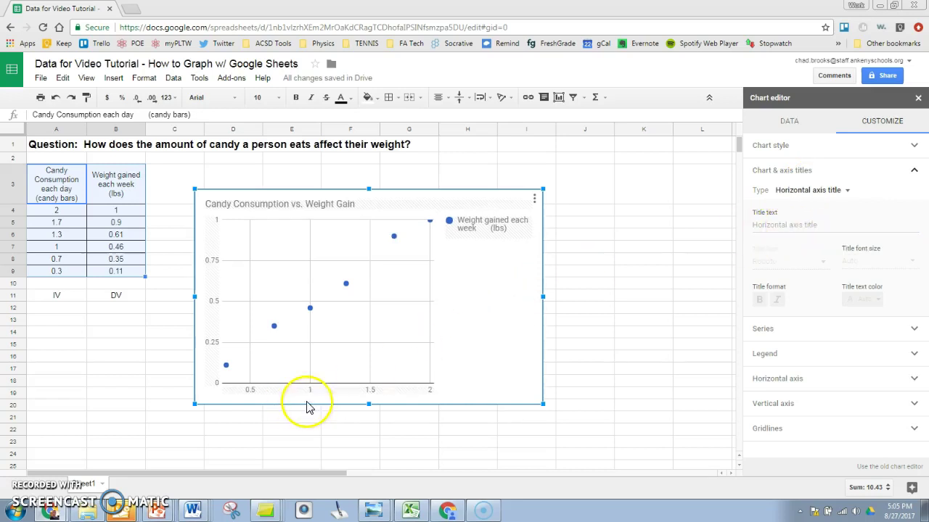
pyautogui.click(787, 226)
pyautogui.write('Candy Consumption (candy bars')
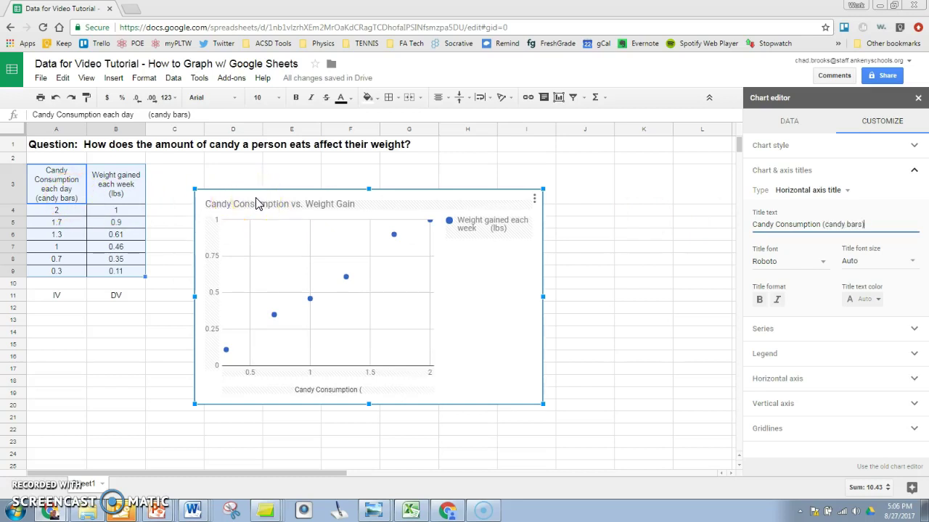
# Title the vertical axis 'Weight Gained (lbs)'.
pyautogui.click(809, 190)
pyautogui.click(819, 208)
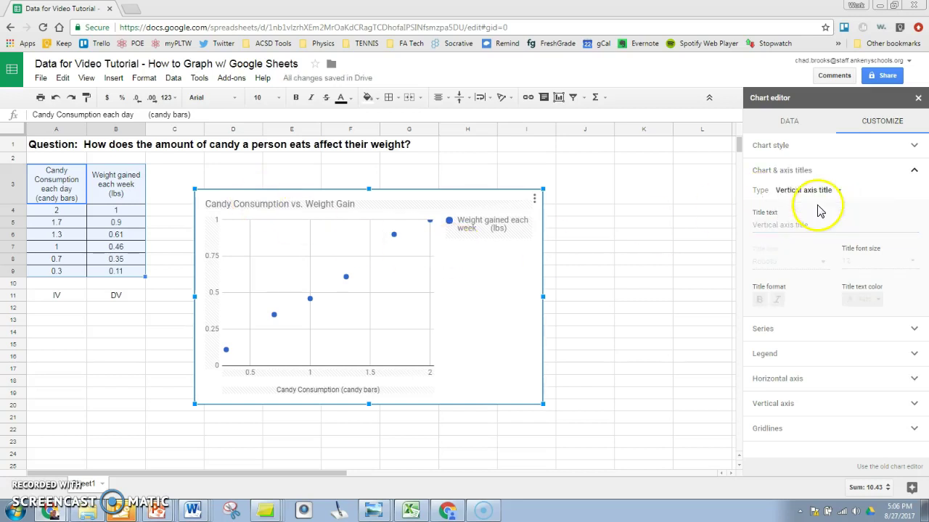
pyautogui.click(776, 227)
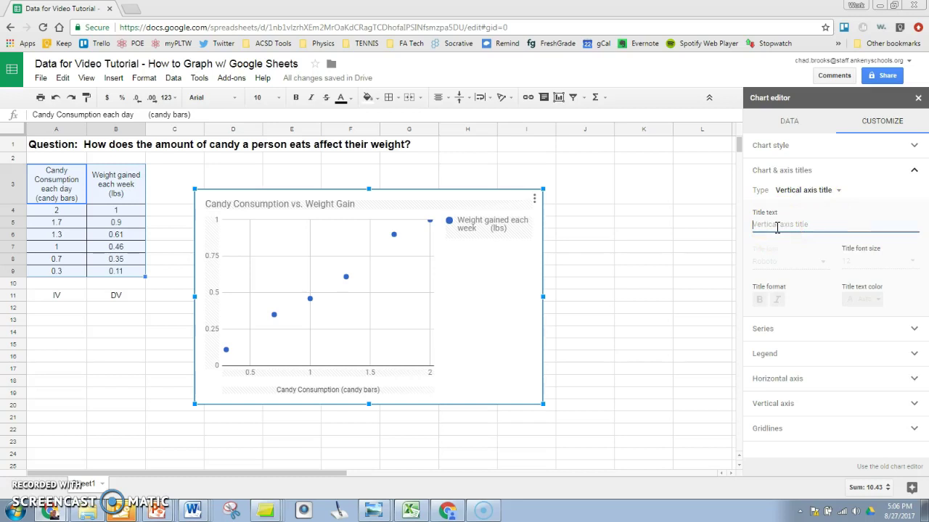
pyautogui.write('Weight Gained (lbs')
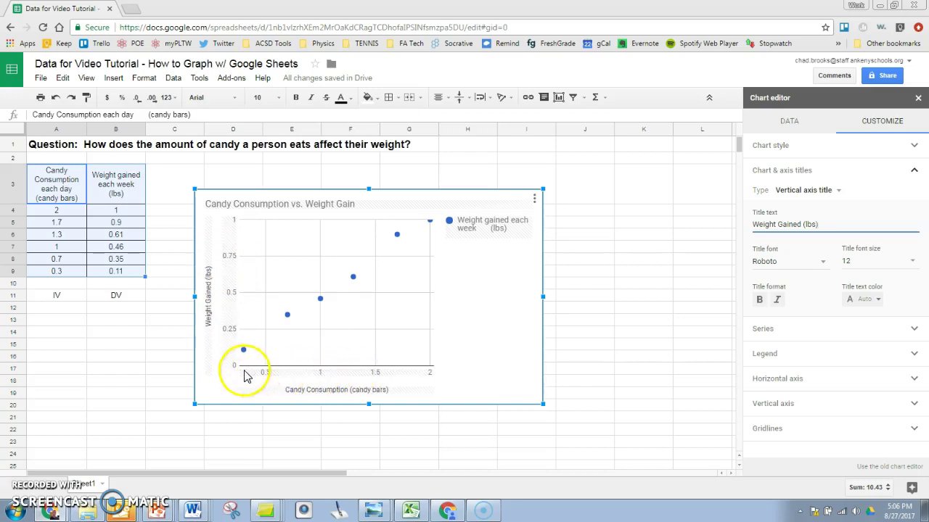
# Set the horizontal axis minimum to 0.
pyautogui.click(776, 379)
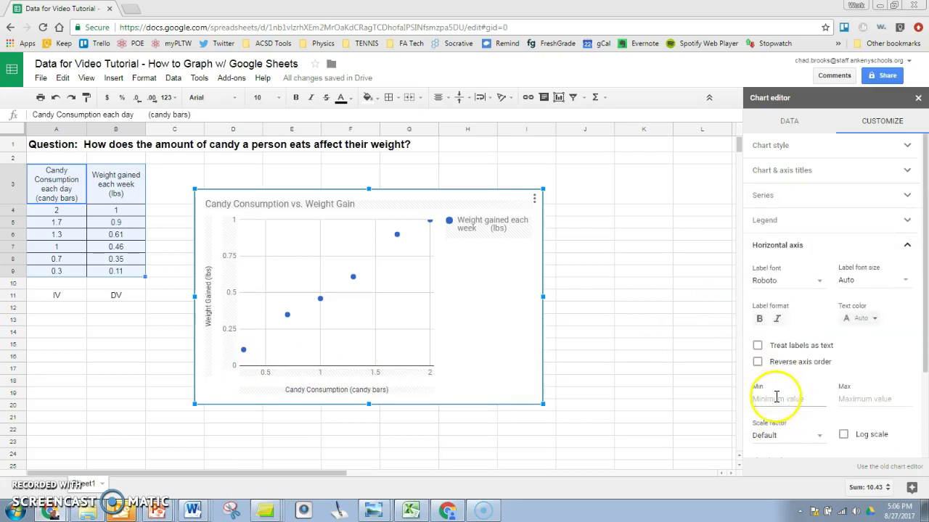
pyautogui.click(776, 398)
pyautogui.write('0')
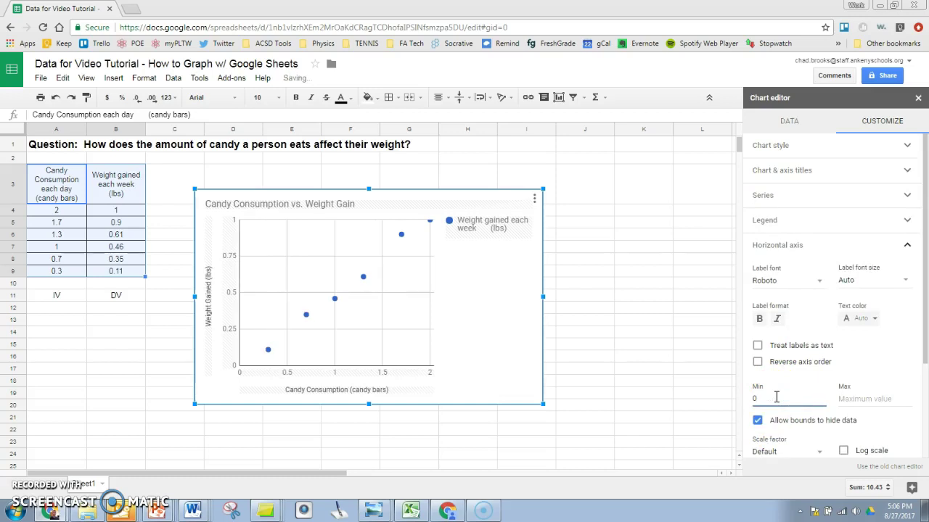
pyautogui.click(870, 247)
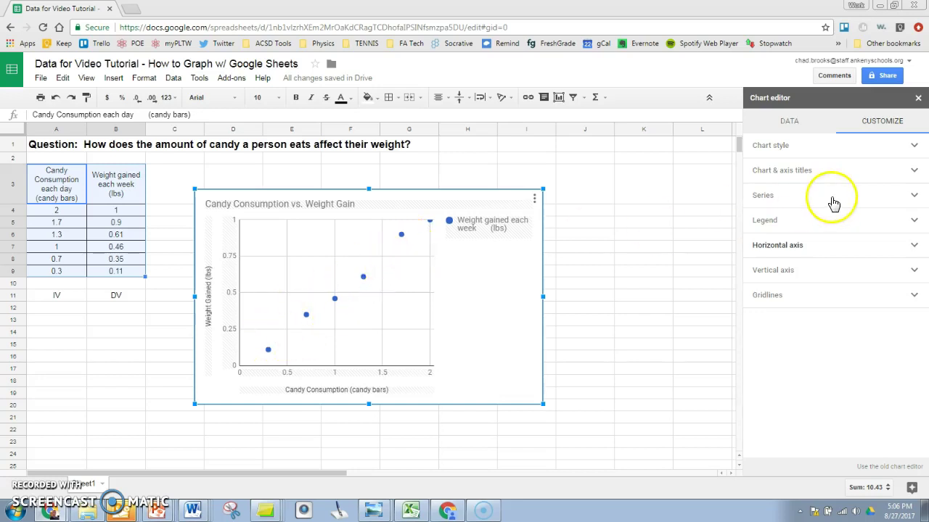
# Give the series a linear trendline, trying Polynomial first, and turn off error bars.
pyautogui.click(791, 200)
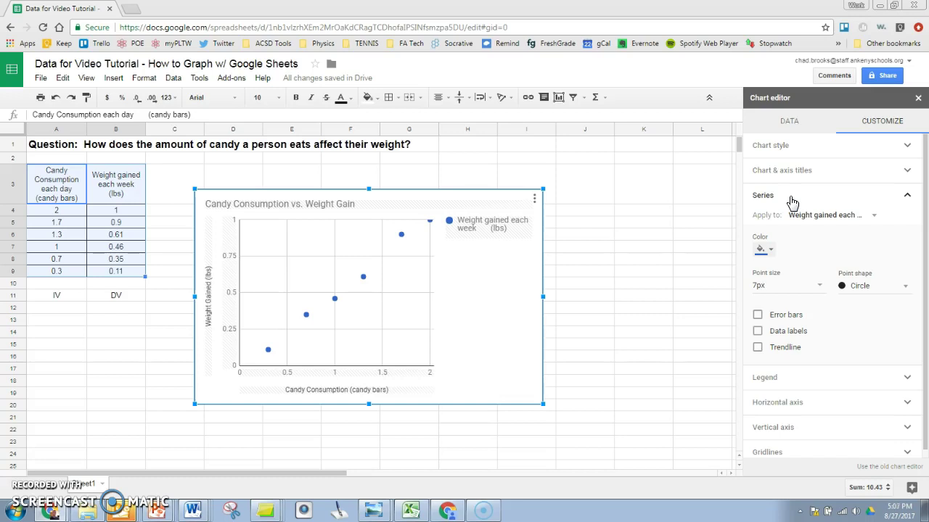
pyautogui.click(758, 348)
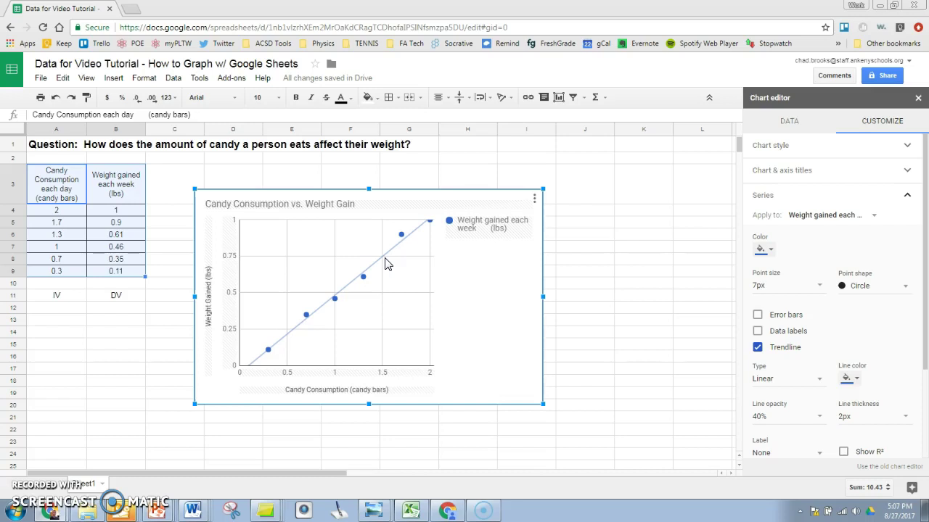
pyautogui.click(817, 384)
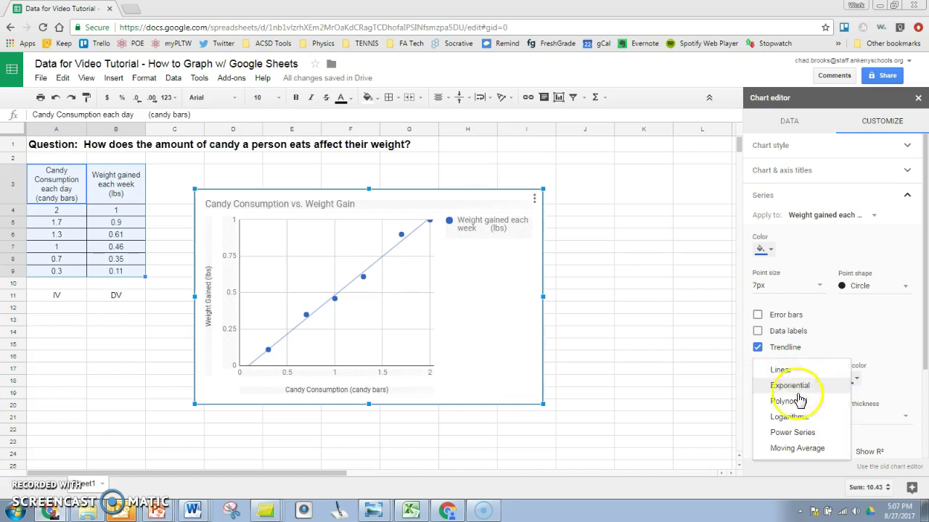
pyautogui.click(794, 411)
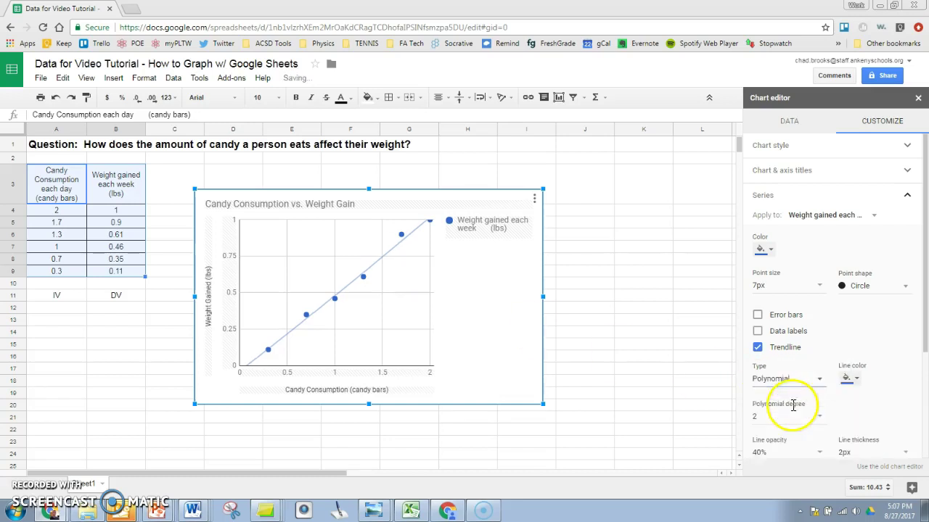
pyautogui.click(756, 417)
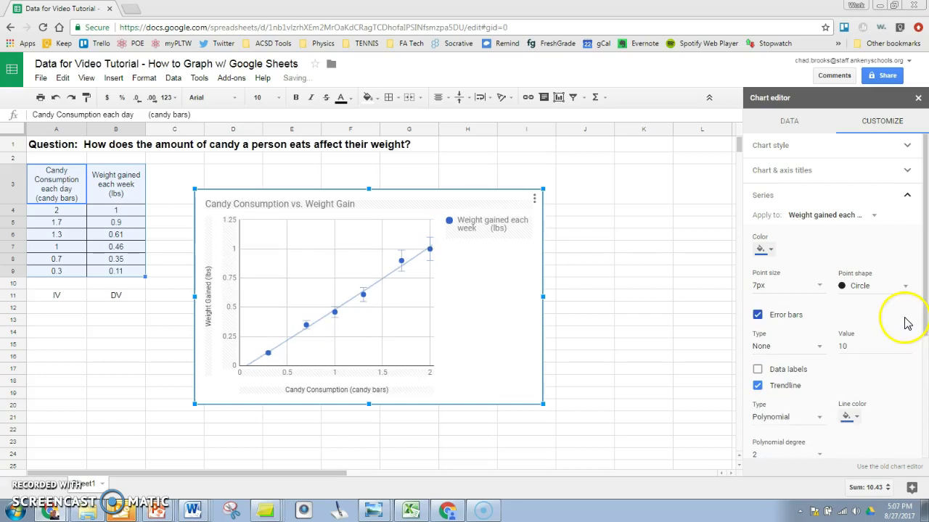
pyautogui.click(796, 417)
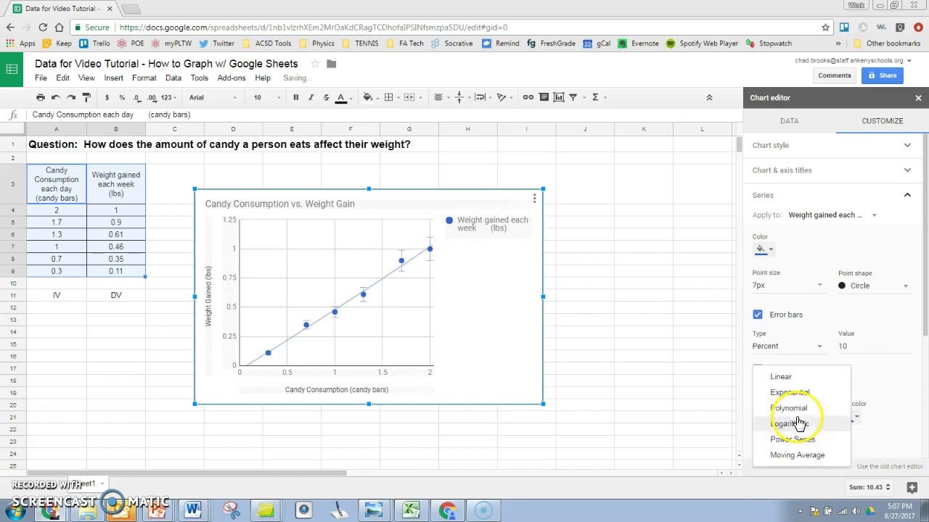
pyautogui.click(793, 376)
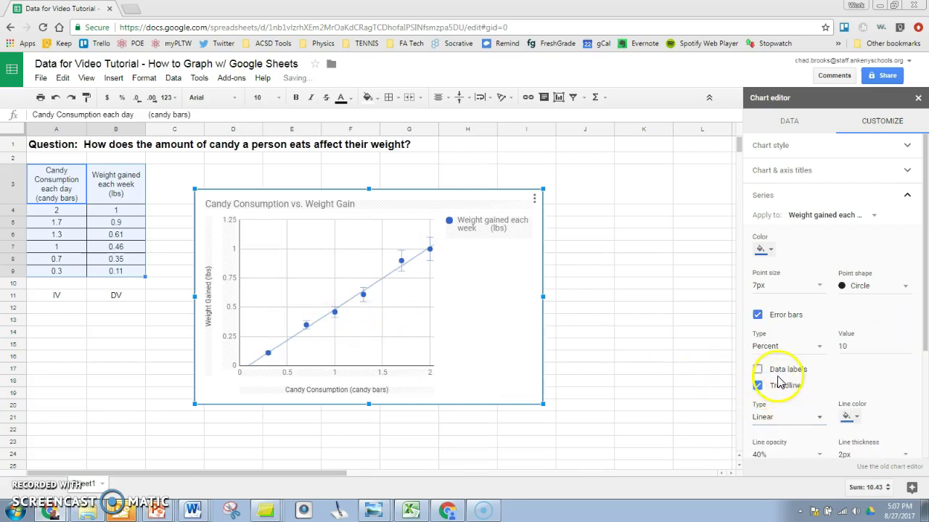
pyautogui.click(758, 316)
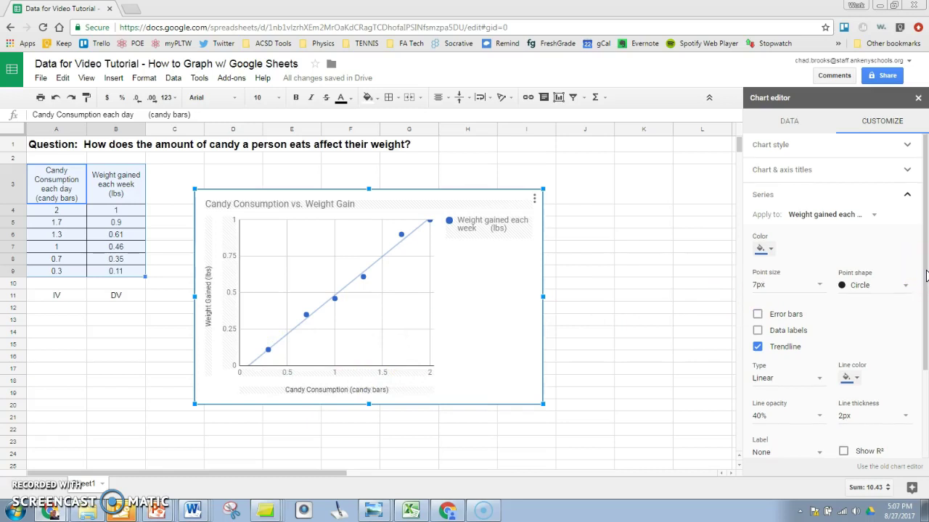
# Set the trendline label to Use Equation so it appears in the legend.
pyautogui.moveTo(926, 272); pyautogui.dragTo(926, 319)
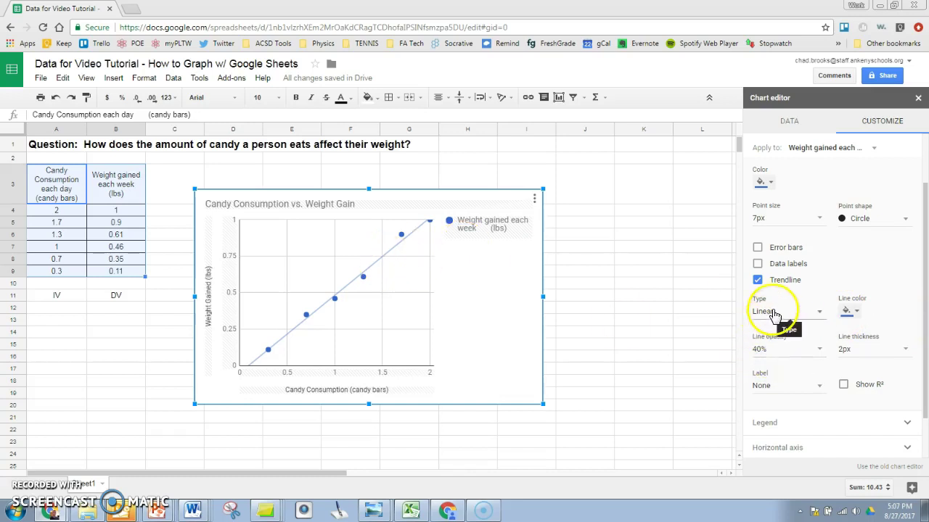
pyautogui.click(812, 396)
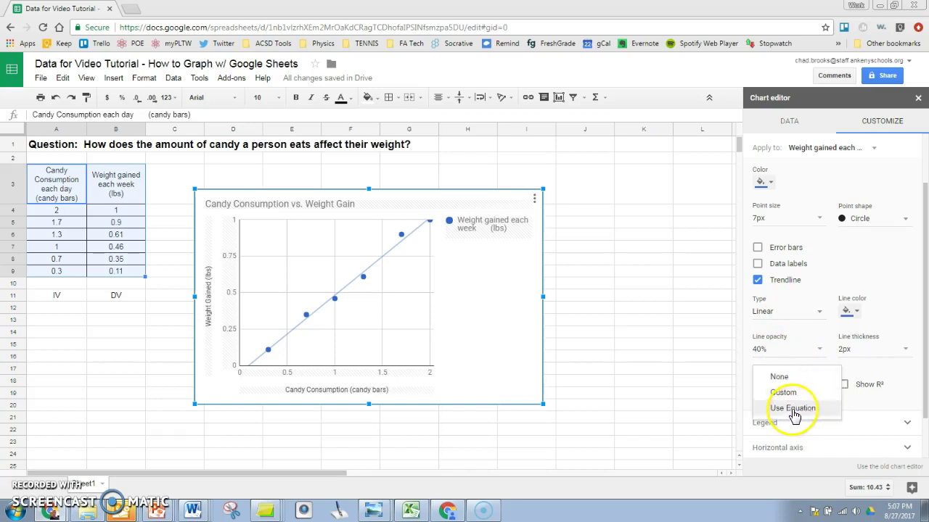
pyautogui.click(794, 410)
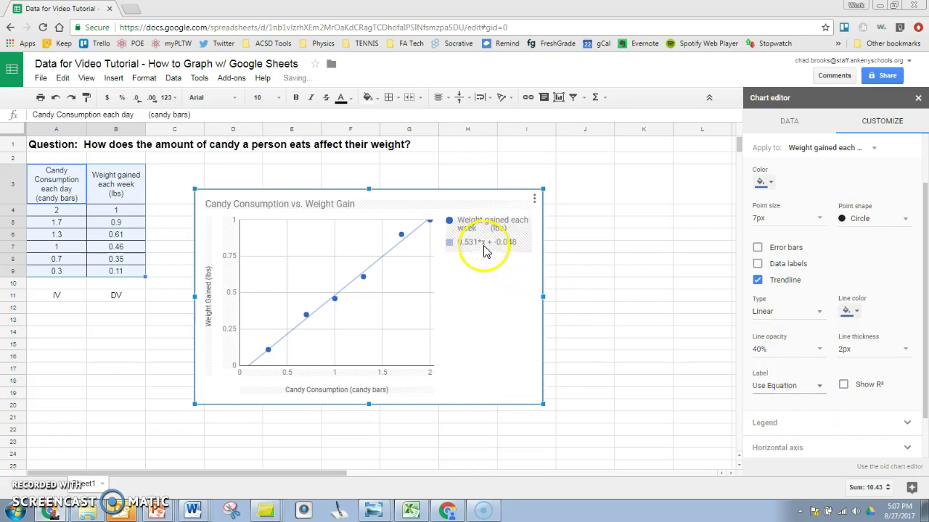